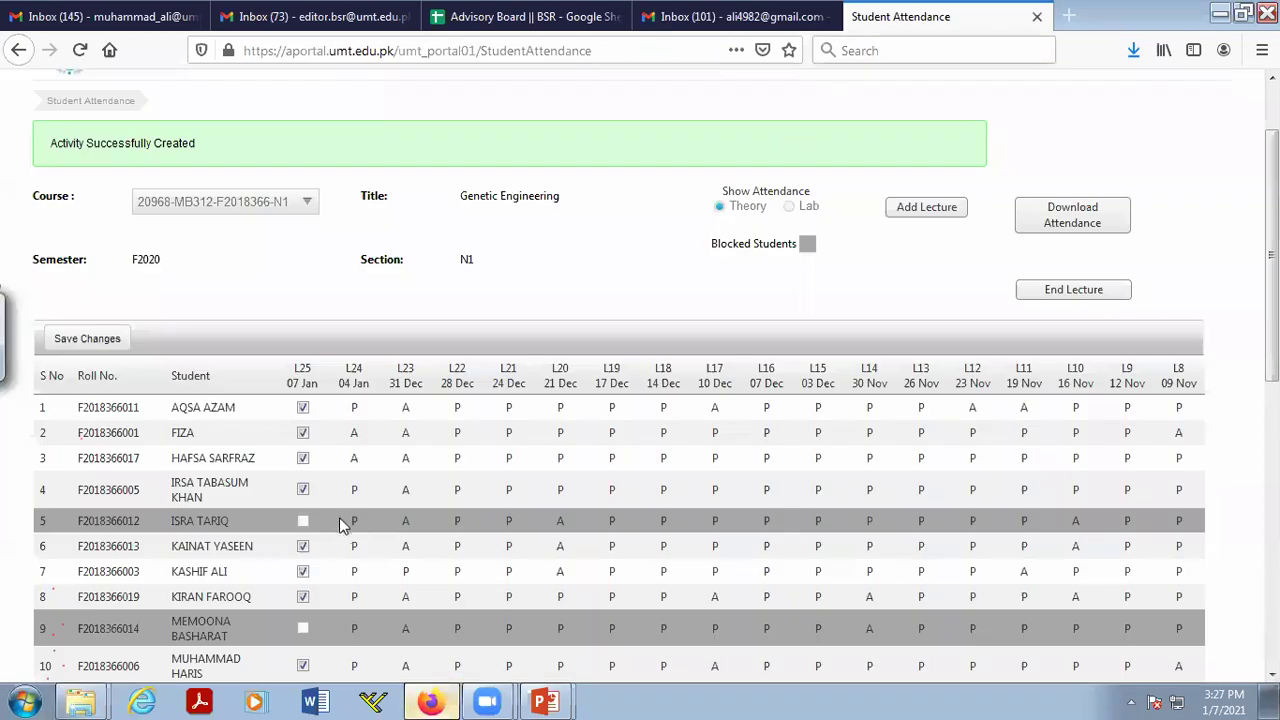
Step: Mark the students in rows 1, 2, 4 and 8 absent for lecture L25 (07 Jan) of Genetic Engineering
{"action": "scroll", "coordinate": [428, 463], "scroll_direction": "down", "scroll_amount": 2}
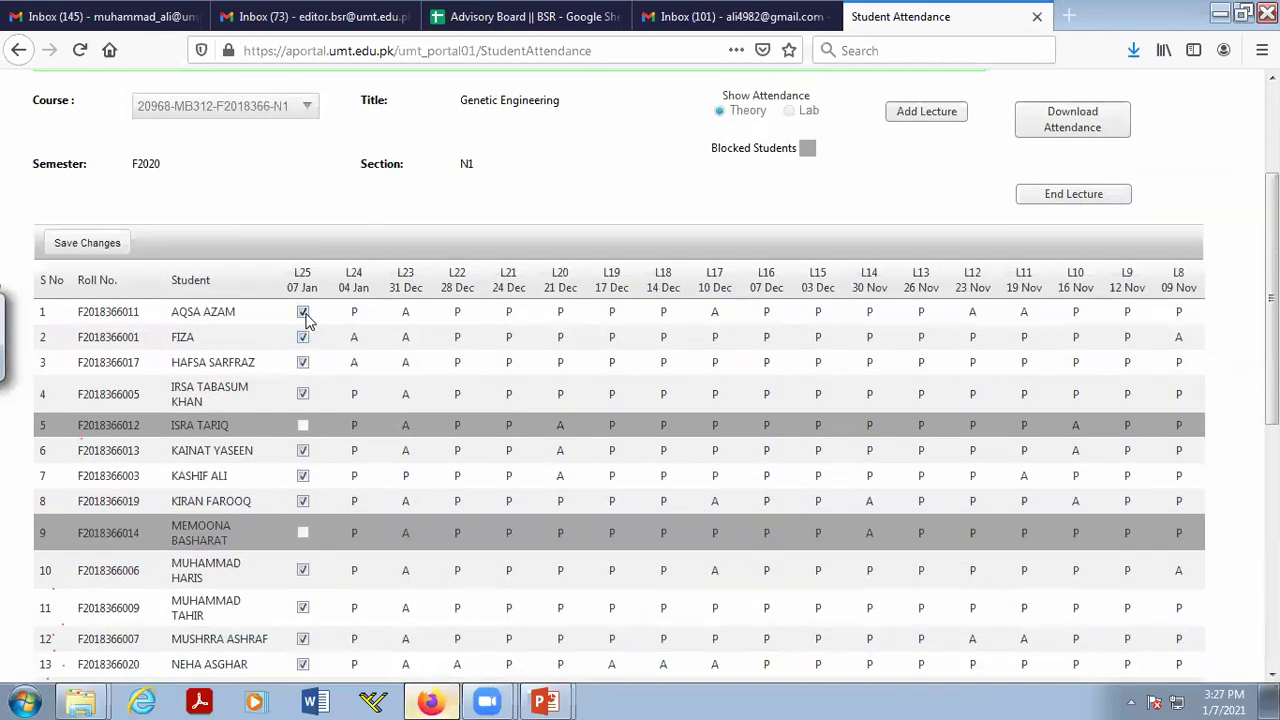
{"action": "left_click", "coordinate": [304, 314]}
{"action": "left_click", "coordinate": [304, 339]}
{"action": "left_click", "coordinate": [304, 393]}
{"action": "left_click", "coordinate": [304, 394]}
{"action": "left_click", "coordinate": [304, 394]}
{"action": "left_click", "coordinate": [303, 502]}
Step: Go over the remaining students' L25 marks, adjusting row 14, and save the Genetic Engineering attendance
{"action": "scroll", "coordinate": [388, 508], "scroll_direction": "down", "scroll_amount": 2}
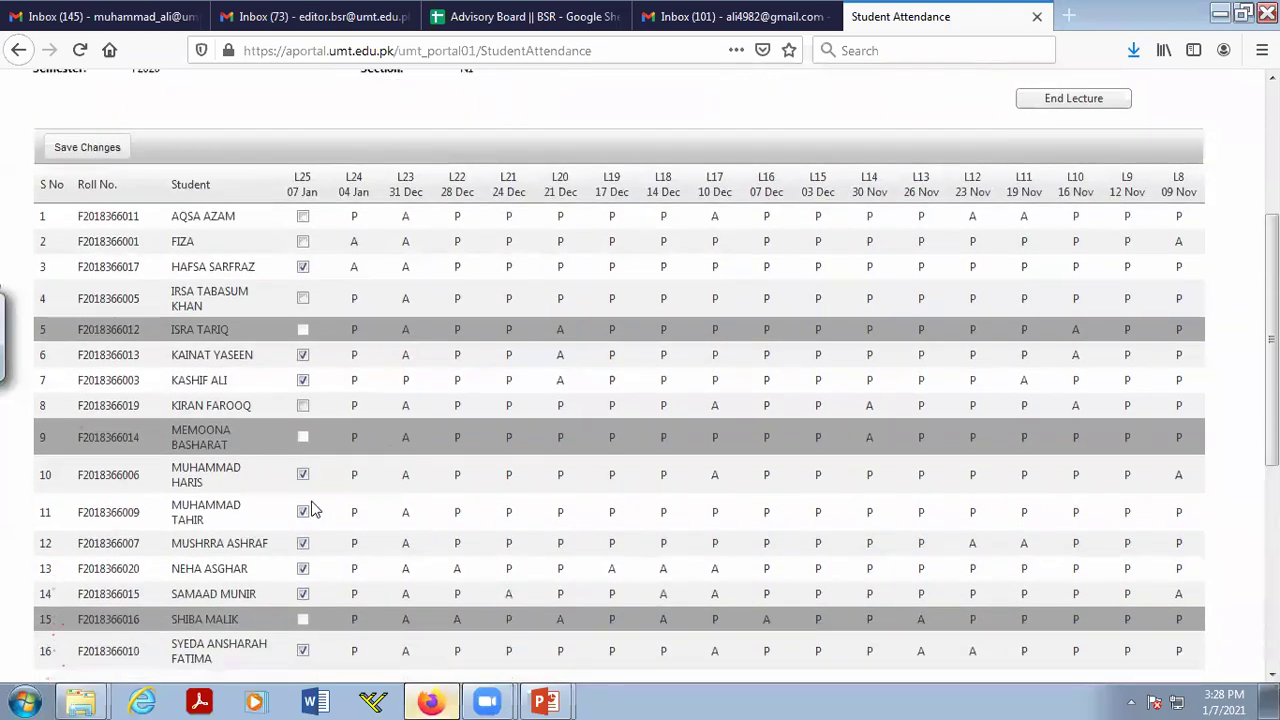
{"action": "scroll", "coordinate": [322, 520], "scroll_direction": "down", "scroll_amount": 2}
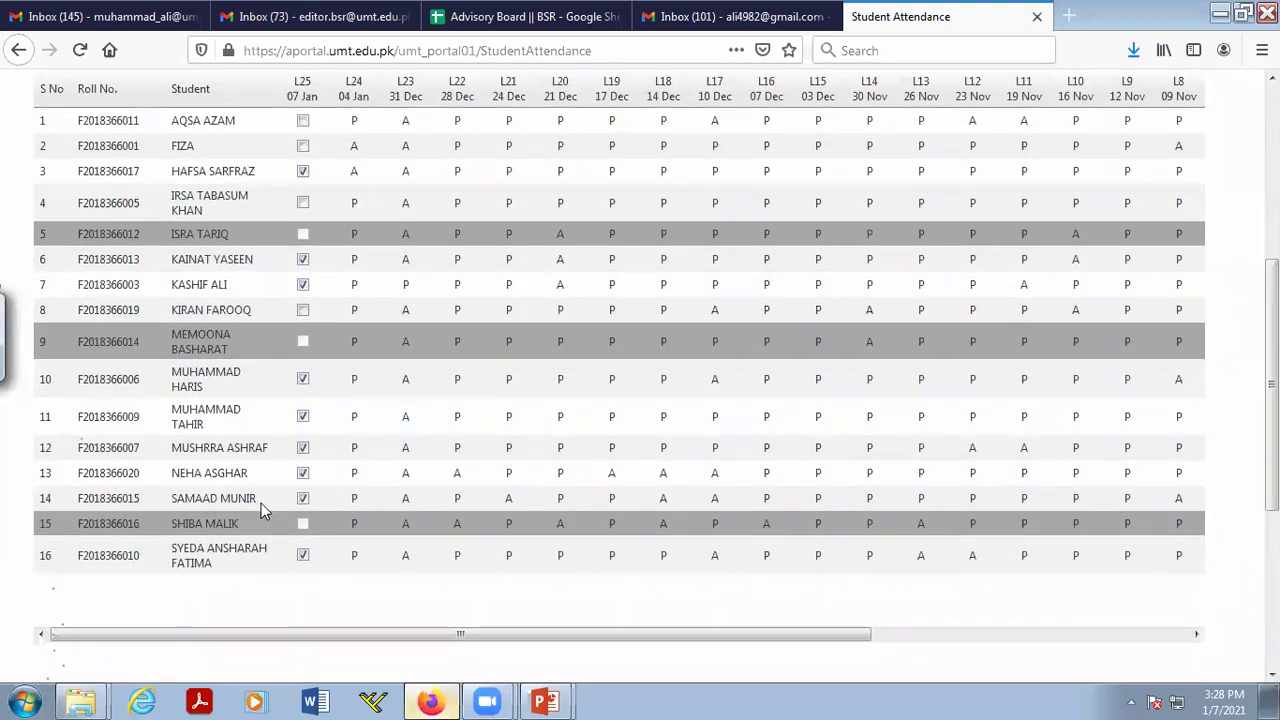
{"action": "left_click", "coordinate": [303, 500]}
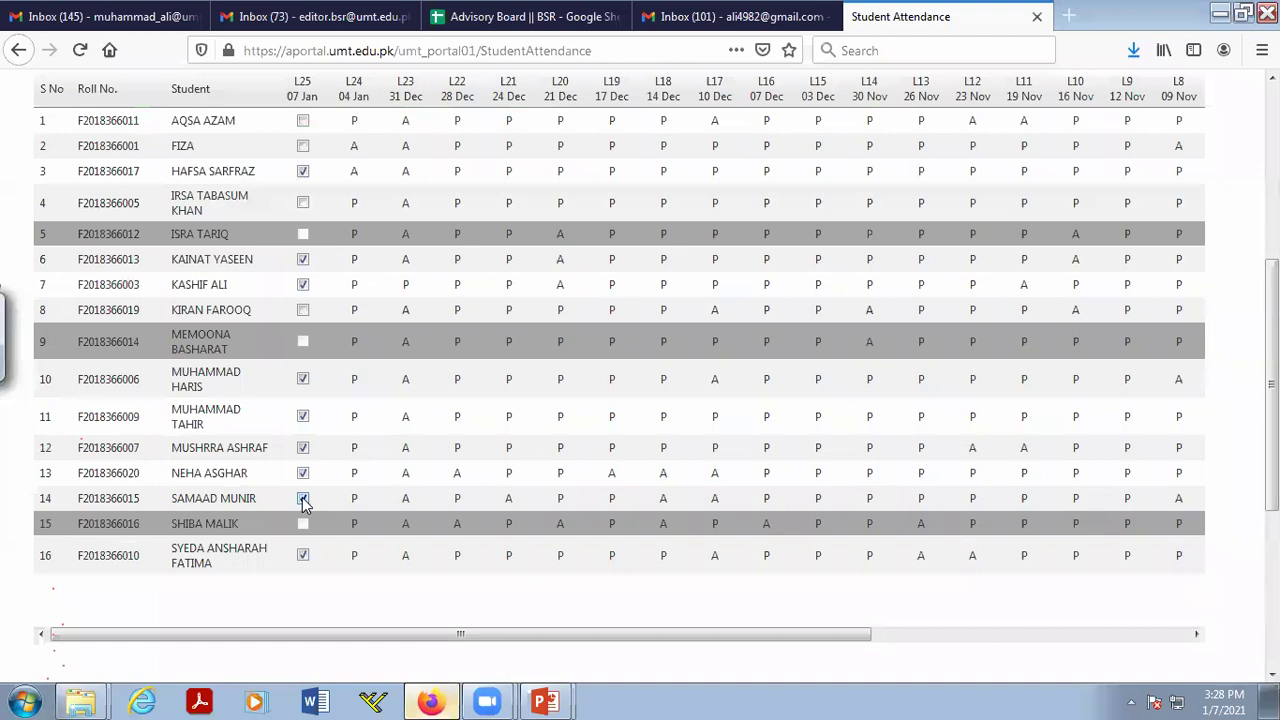
{"action": "left_click", "coordinate": [303, 500]}
{"action": "scroll", "coordinate": [425, 520], "scroll_direction": "up", "scroll_amount": 5}
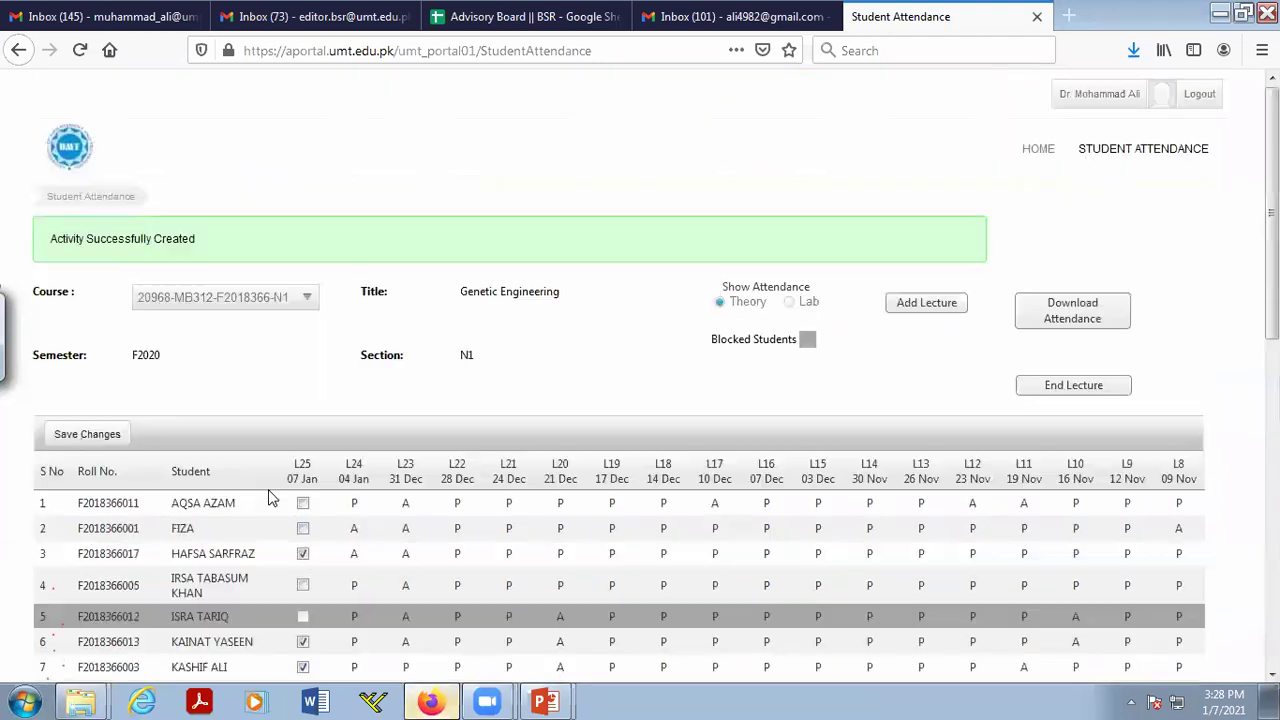
{"action": "left_click", "coordinate": [87, 433]}
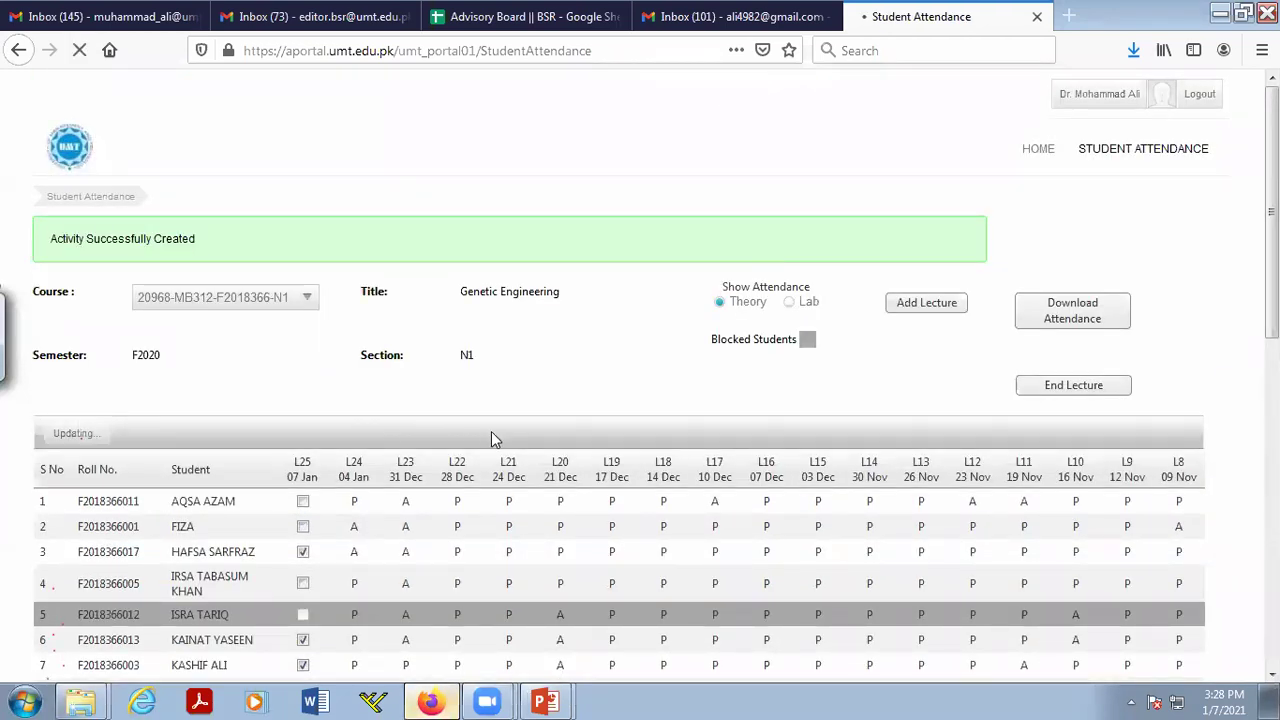
Step: End the Genetic Engineering lecture
{"action": "scroll", "coordinate": [510, 440], "scroll_direction": "down", "scroll_amount": 5}
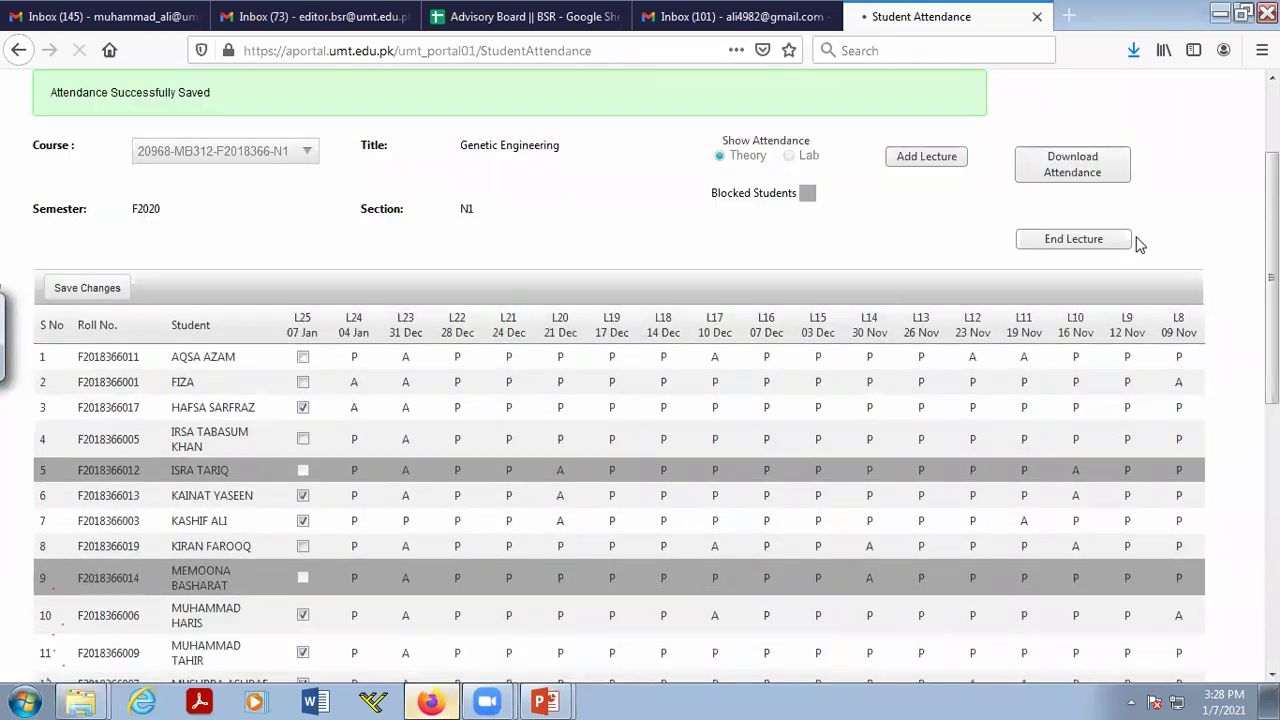
{"action": "scroll", "coordinate": [850, 330], "scroll_direction": "up", "scroll_amount": 3}
{"action": "left_click", "coordinate": [1080, 389]}
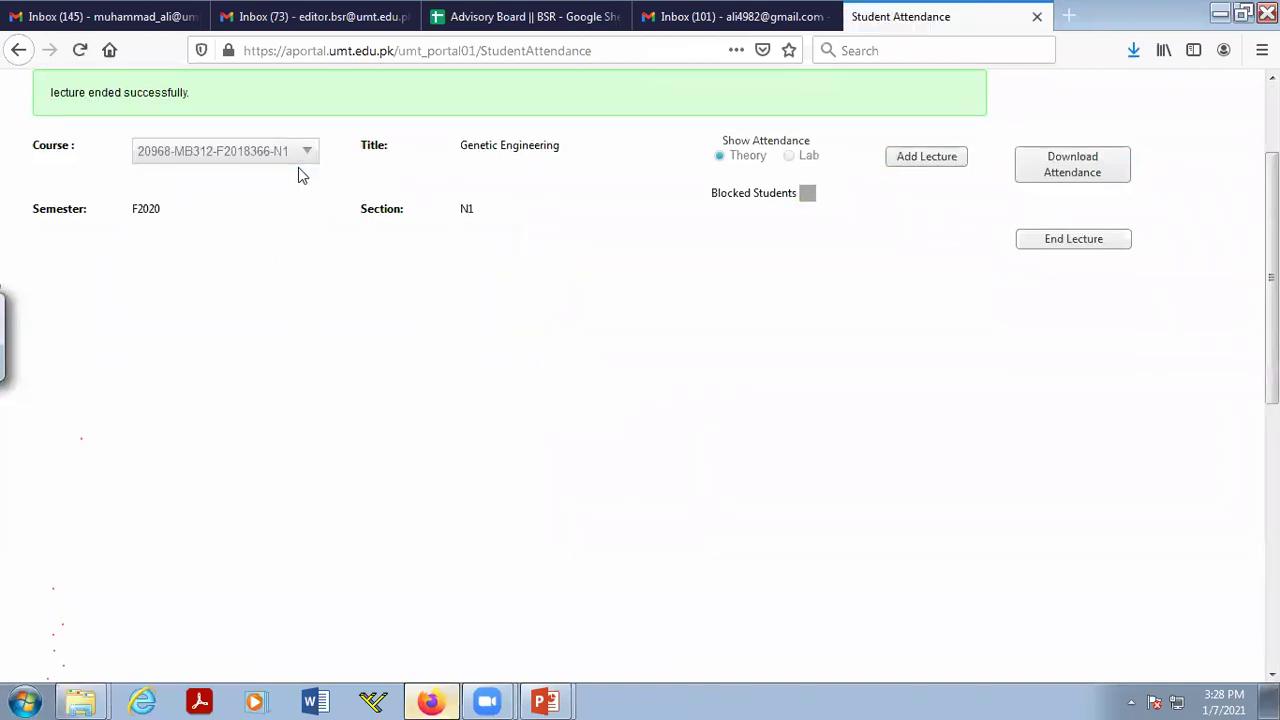
Step: Switch the attendance sheet to course 20968-BT313-S2018231-N1, Molecular Biology-II
{"action": "scroll", "coordinate": [380, 223], "scroll_direction": "up", "scroll_amount": 3}
{"action": "left_click", "coordinate": [285, 299]}
{"action": "left_click", "coordinate": [245, 372]}
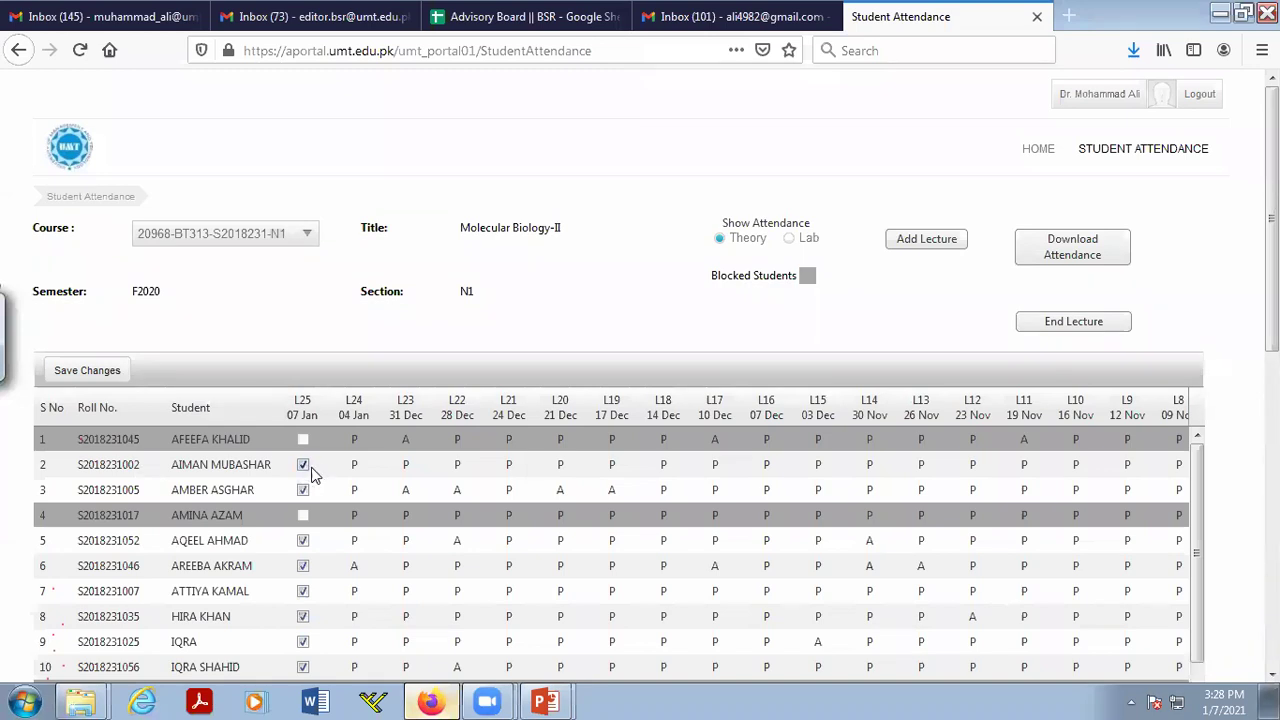
Step: Review the L25 (07 Jan) attendance marks of the Molecular Biology-II students in rows 1 to 19
{"action": "scroll", "coordinate": [320, 481], "scroll_direction": "down", "scroll_amount": 2}
{"action": "scroll", "coordinate": [310, 495], "scroll_direction": "up", "scroll_amount": 2}
{"action": "left_click", "coordinate": [303, 515]}
{"action": "scroll", "coordinate": [330, 570], "scroll_direction": "down", "scroll_amount": 2}
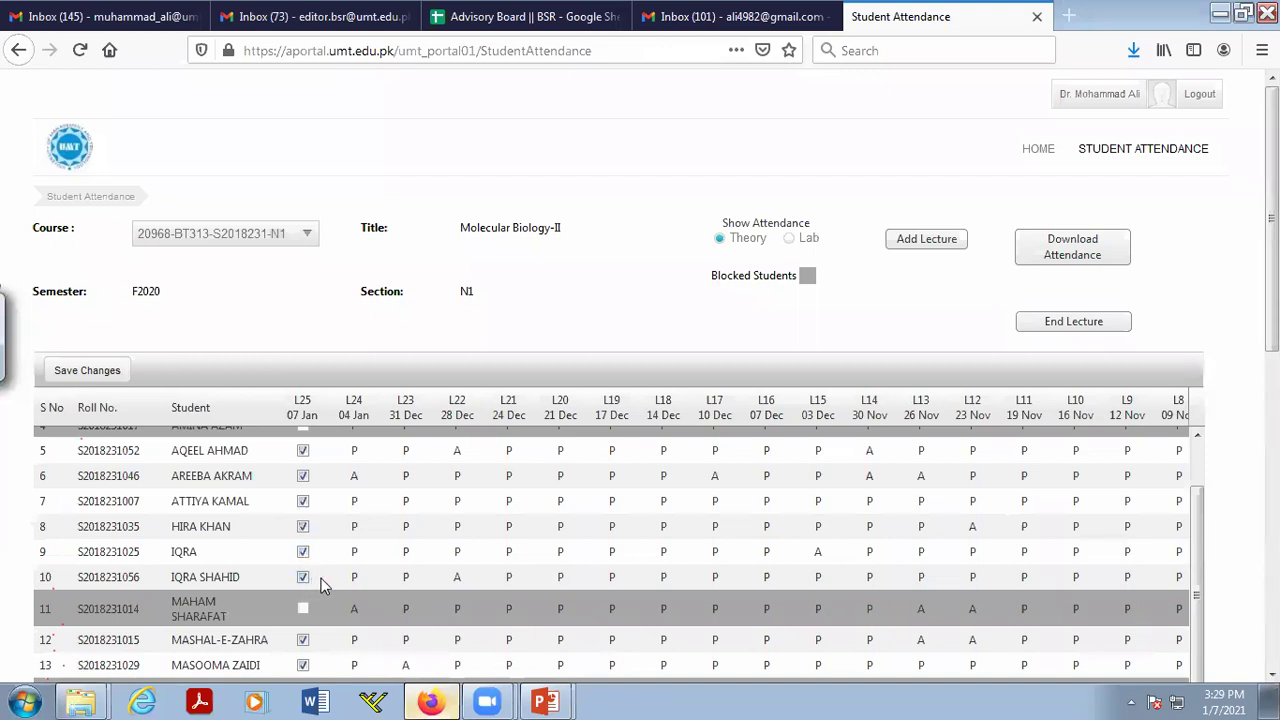
{"action": "scroll", "coordinate": [321, 578], "scroll_direction": "down", "scroll_amount": 2}
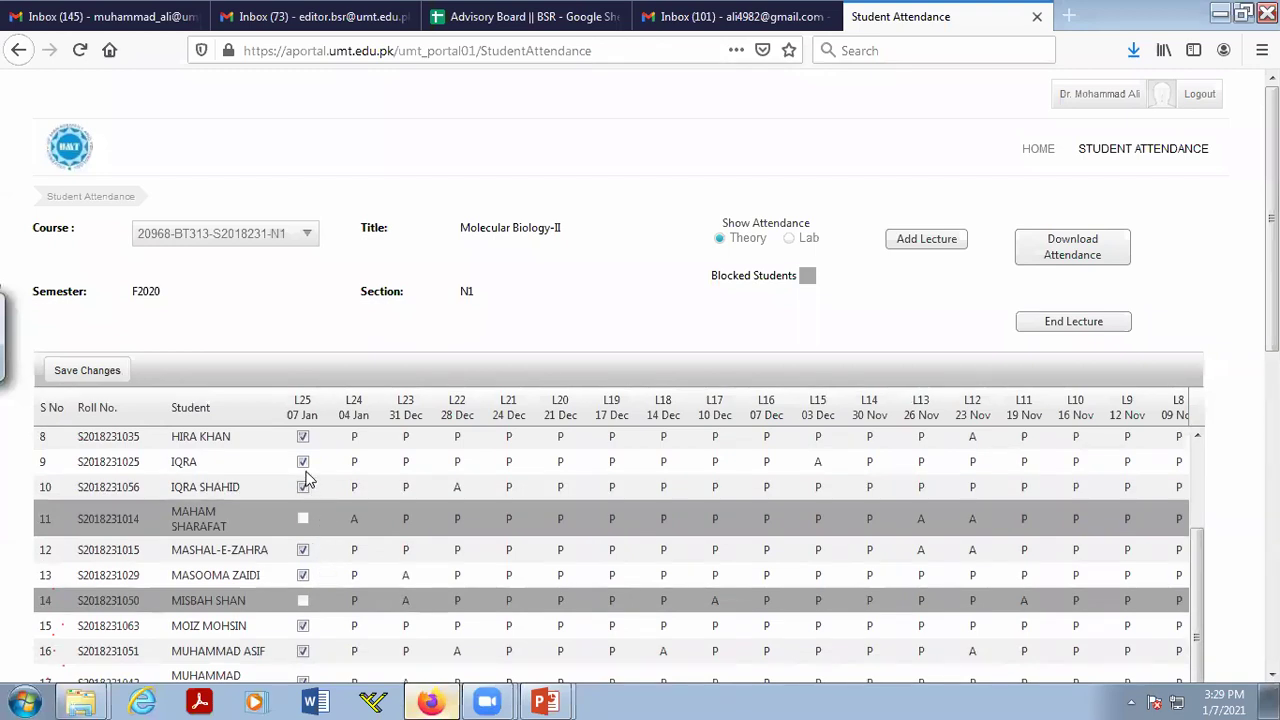
{"action": "scroll", "coordinate": [341, 506], "scroll_direction": "down", "scroll_amount": 2}
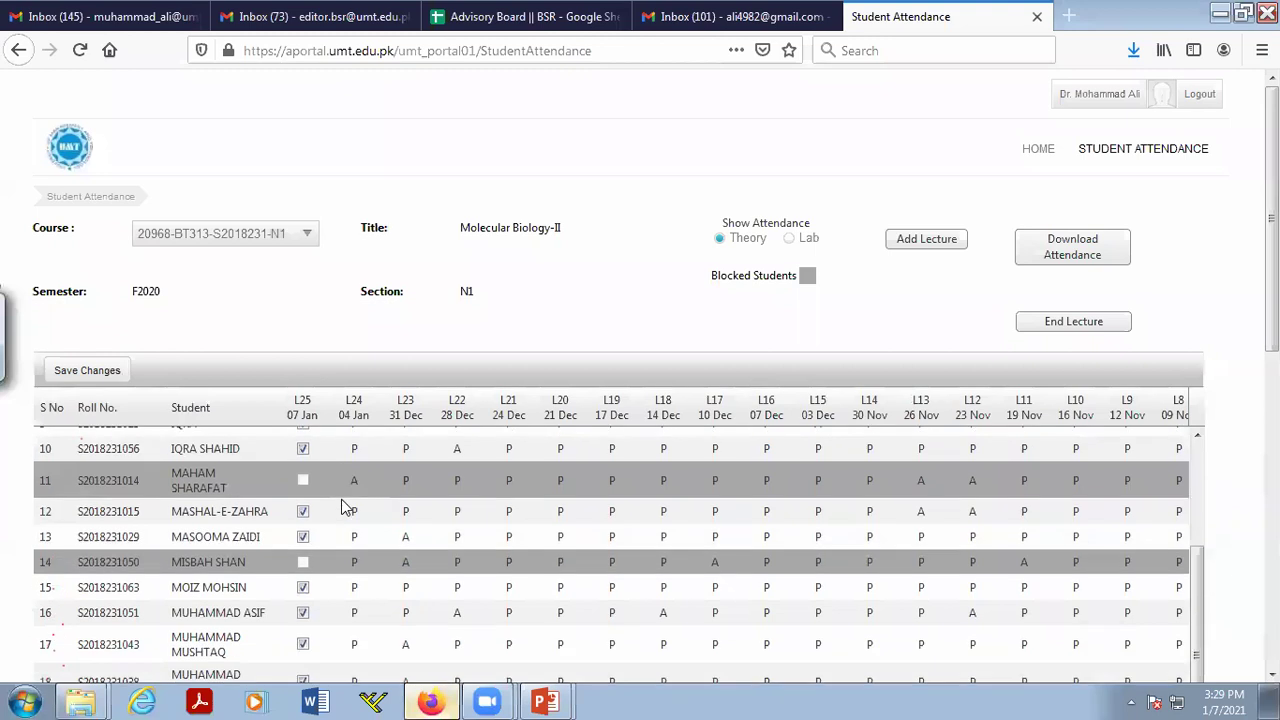
{"action": "scroll", "coordinate": [341, 506], "scroll_direction": "up", "scroll_amount": 2}
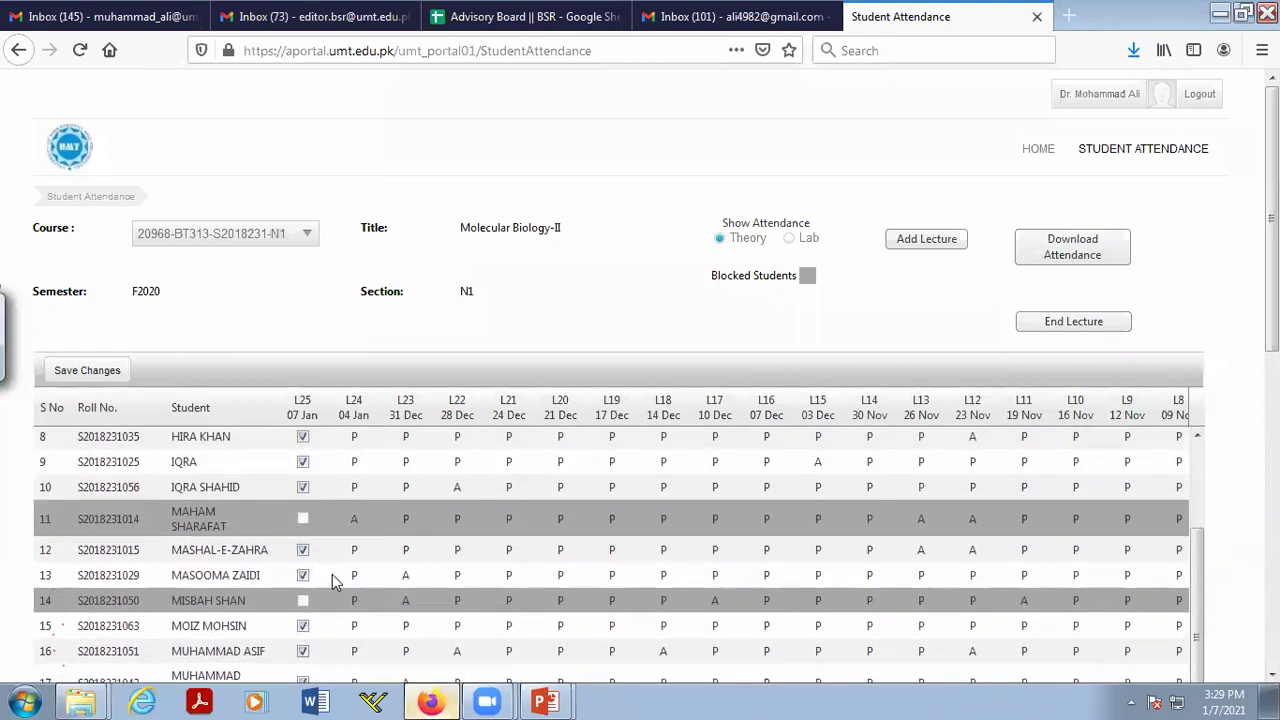
{"action": "scroll", "coordinate": [332, 574], "scroll_direction": "down", "scroll_amount": 2}
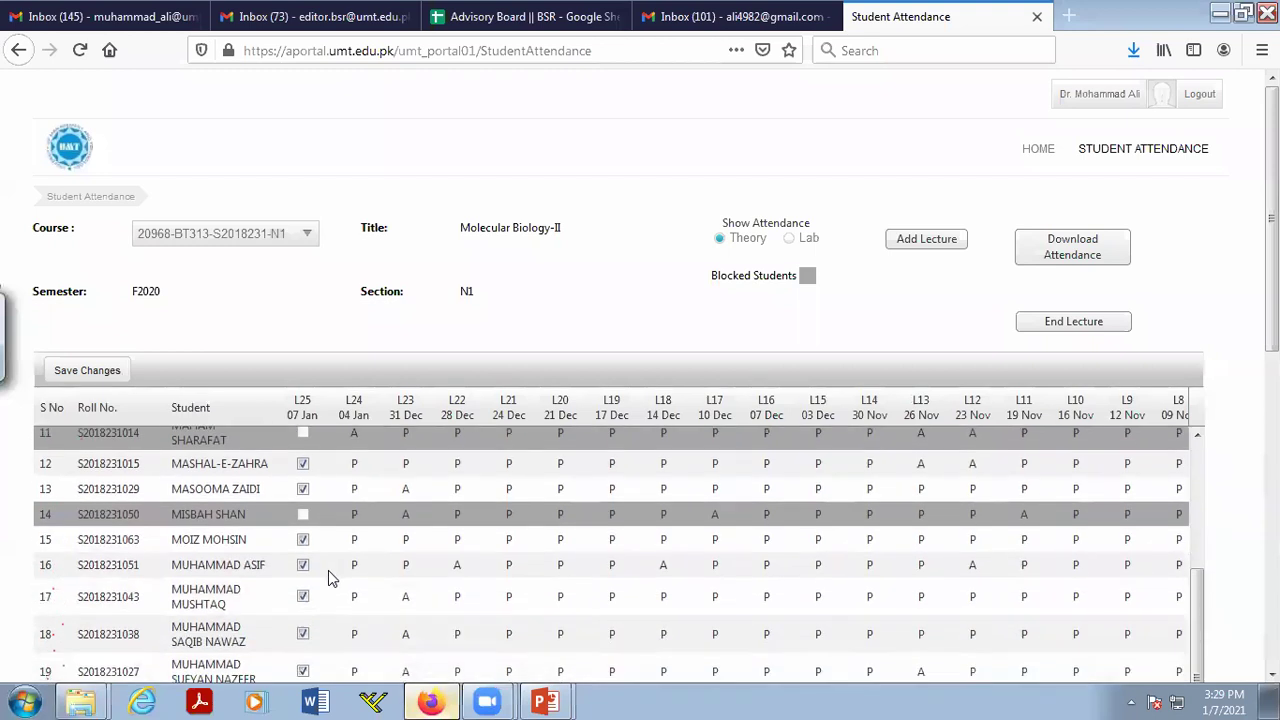
{"action": "left_click", "coordinate": [304, 510]}
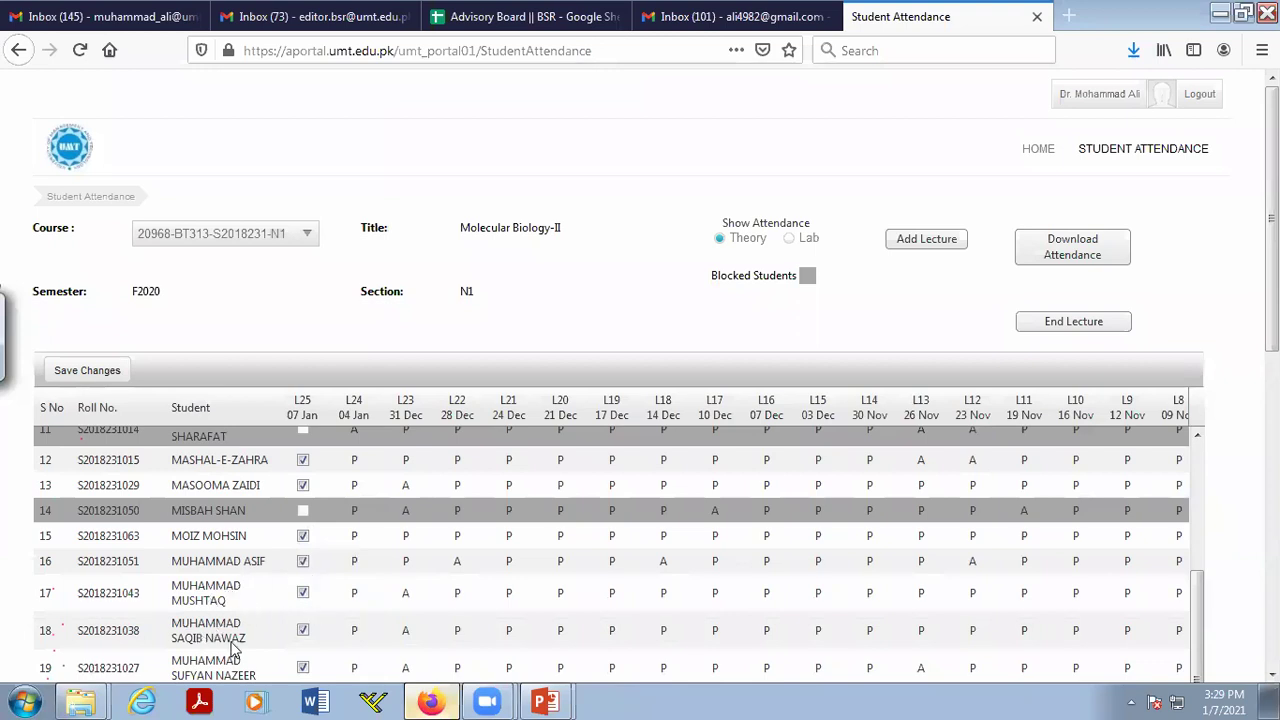
Step: Mark the student in row 23 absent for lecture L25 of Molecular Biology-II
{"action": "scroll", "coordinate": [232, 648], "scroll_direction": "down", "scroll_amount": 2}
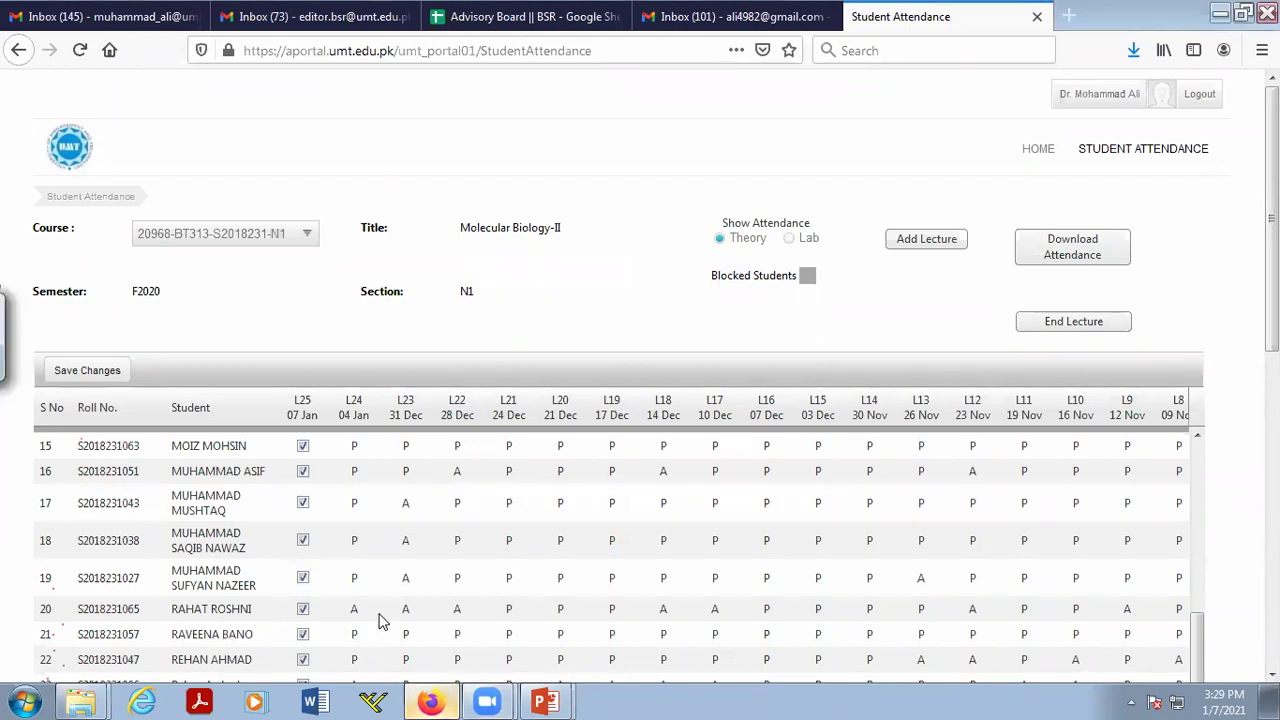
{"action": "scroll", "coordinate": [380, 620], "scroll_direction": "down", "scroll_amount": 2}
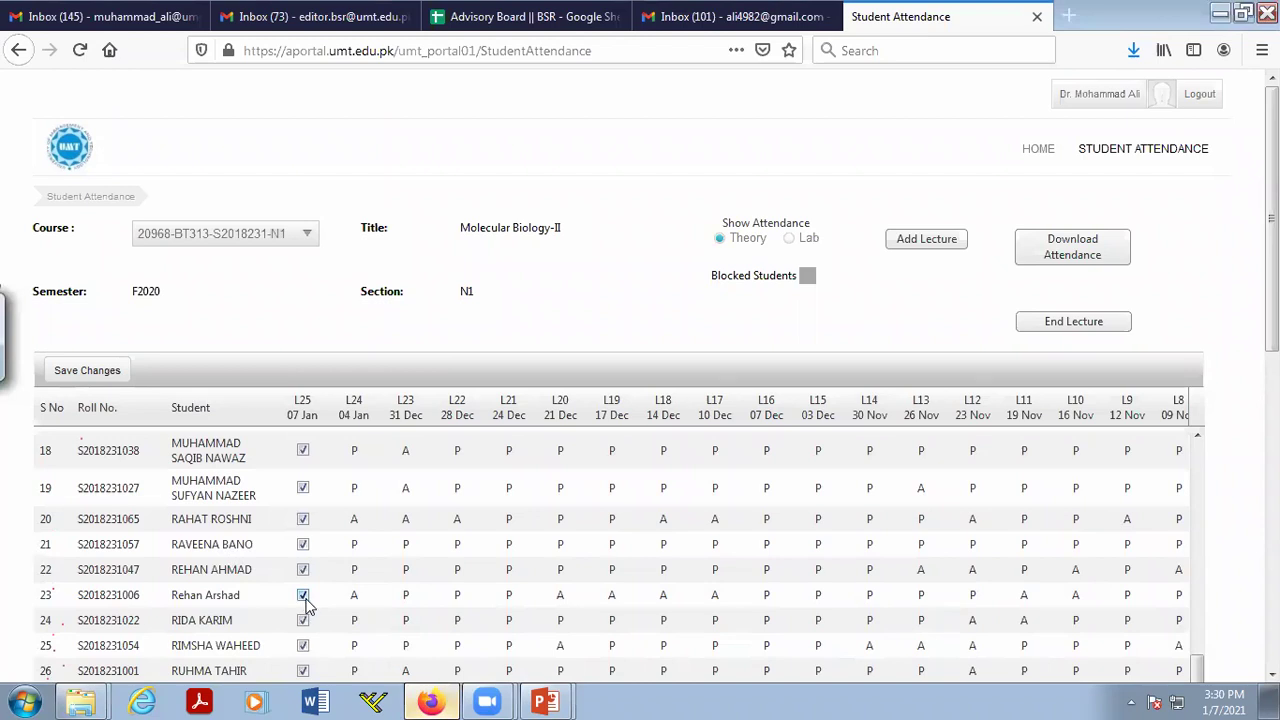
{"action": "left_click", "coordinate": [303, 597]}
{"action": "scroll", "coordinate": [365, 597], "scroll_direction": "down", "scroll_amount": 2}
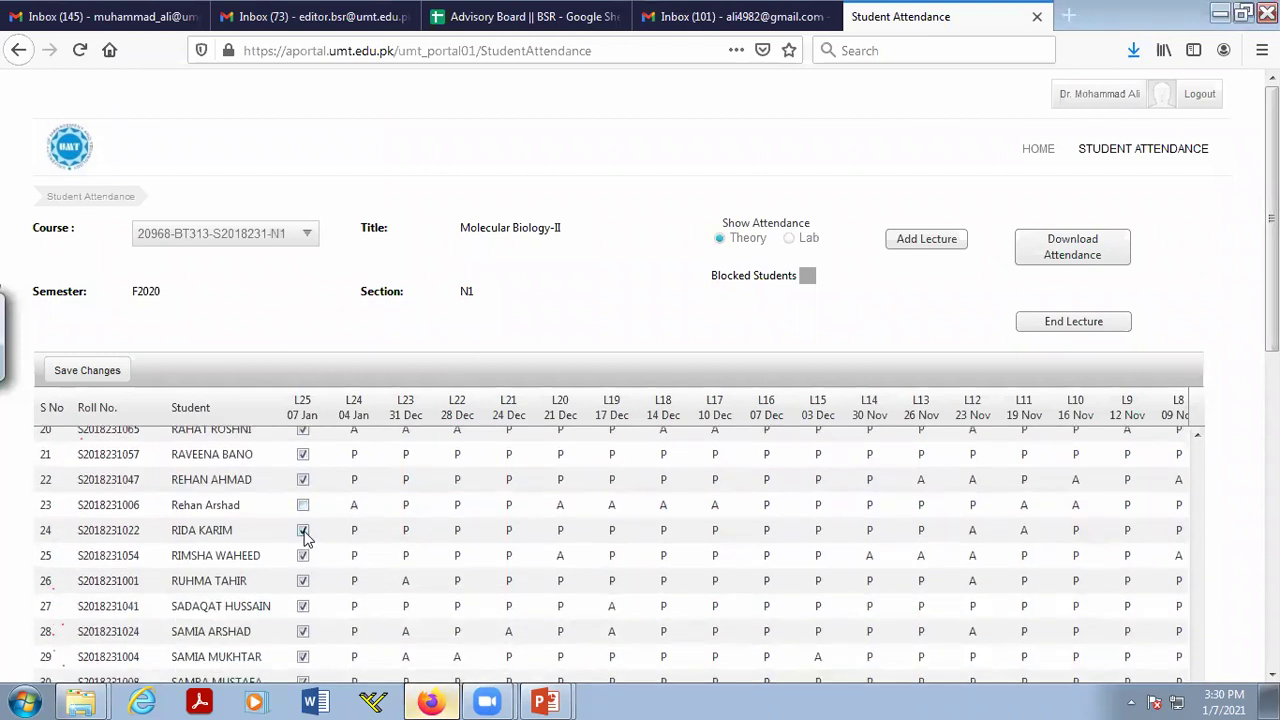
{"action": "scroll", "coordinate": [335, 572], "scroll_direction": "down", "scroll_amount": 1}
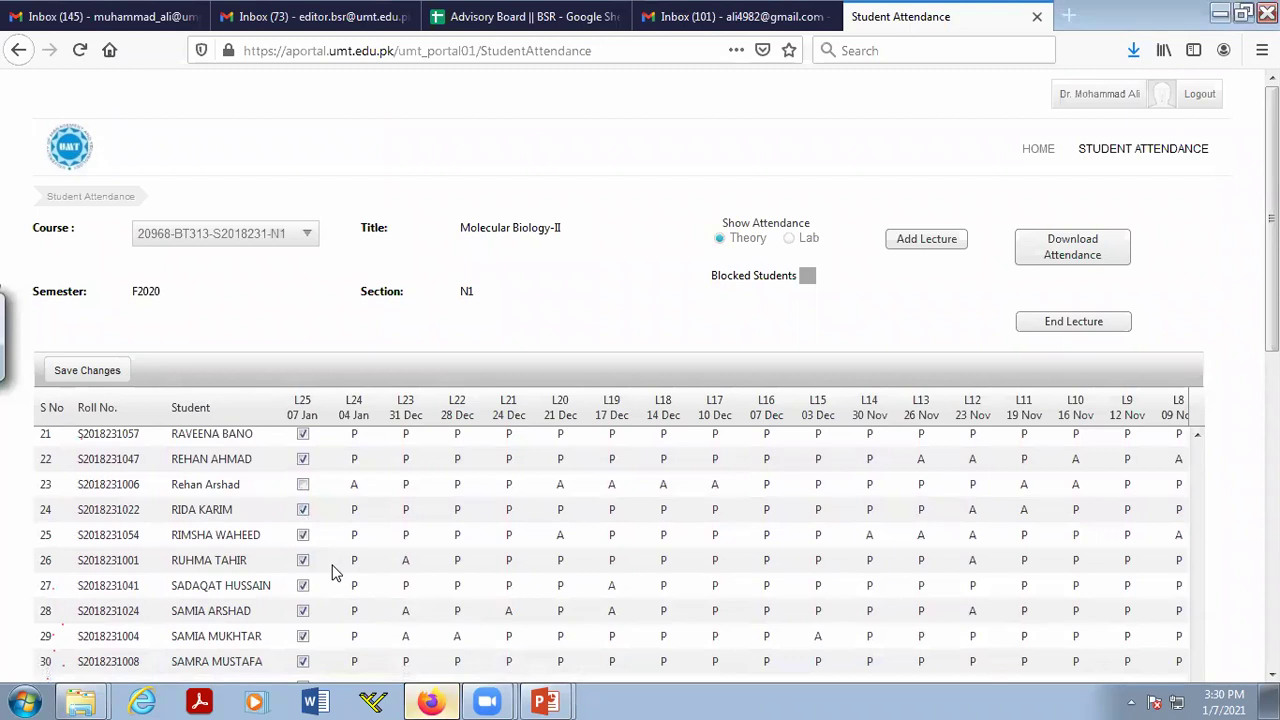
Step: Mark the students in rows 34, 37 and 38 absent for lecture L25 of Molecular Biology-II
{"action": "scroll", "coordinate": [320, 568], "scroll_direction": "down", "scroll_amount": 2}
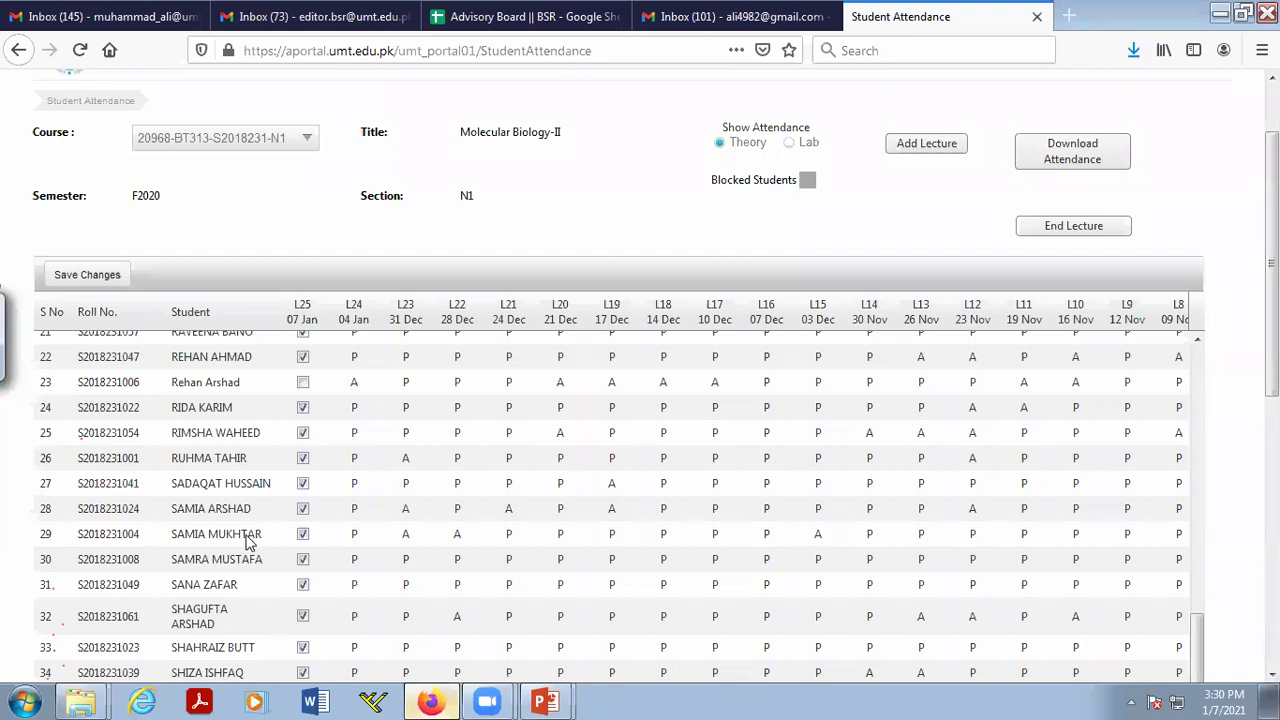
{"action": "scroll", "coordinate": [250, 538], "scroll_direction": "down", "scroll_amount": 2}
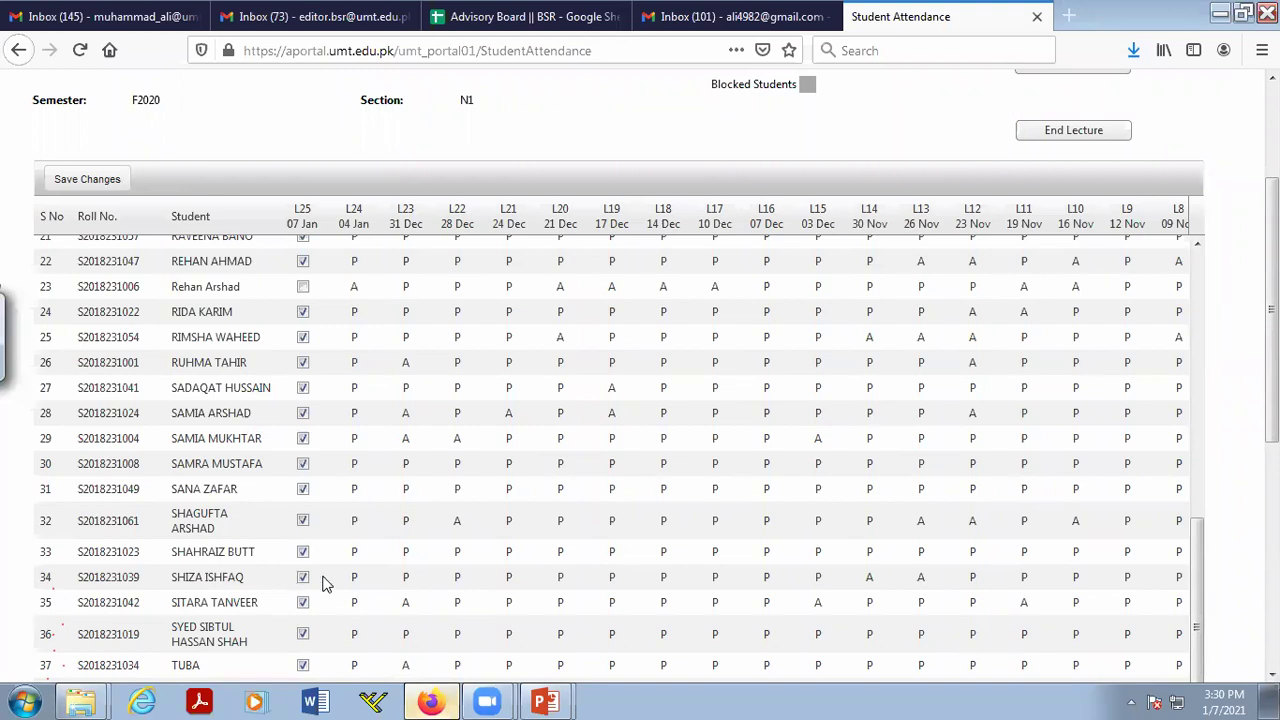
{"action": "scroll", "coordinate": [315, 577], "scroll_direction": "down", "scroll_amount": 2}
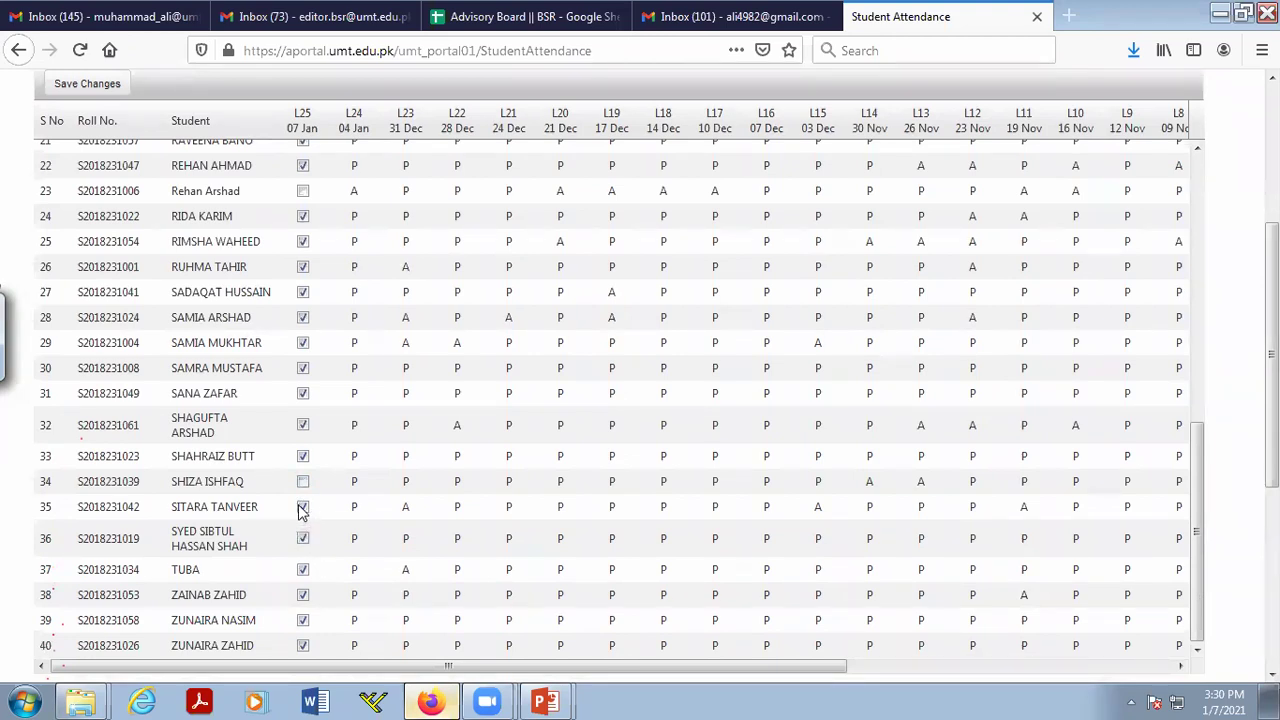
{"action": "scroll", "coordinate": [333, 537], "scroll_direction": "down", "scroll_amount": 2}
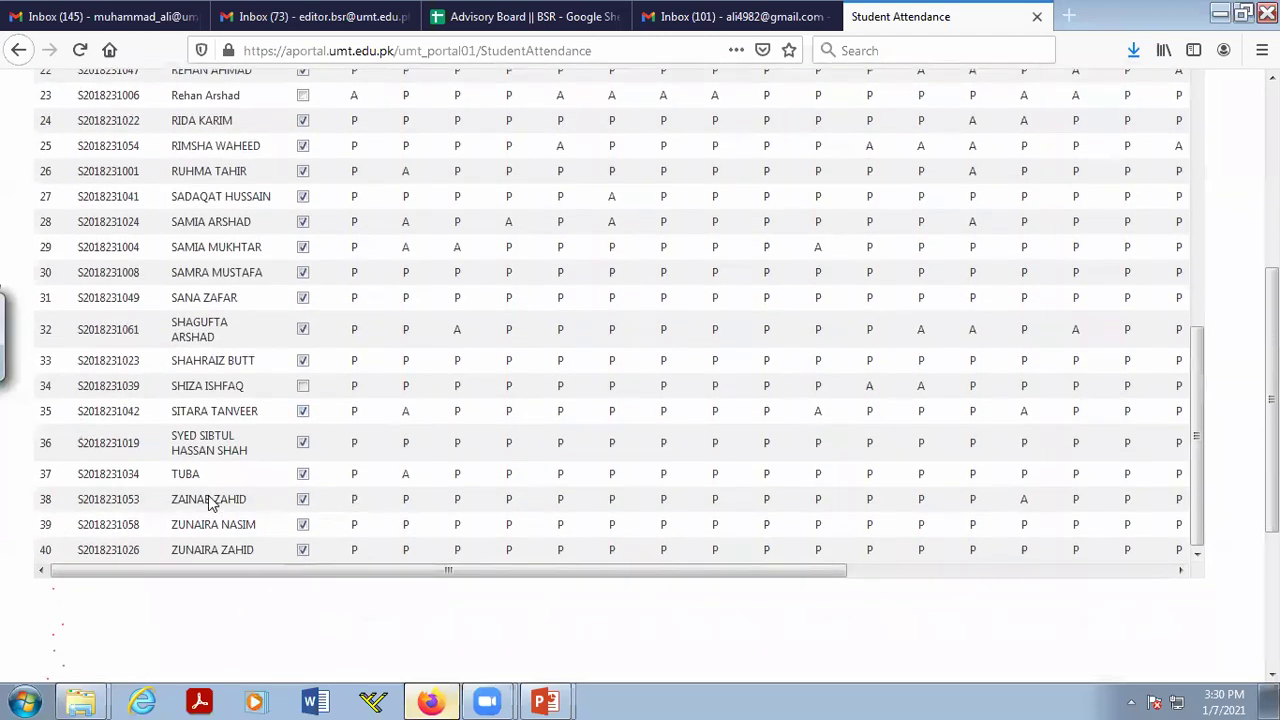
{"action": "left_click", "coordinate": [305, 478]}
{"action": "left_click", "coordinate": [303, 501]}
Step: Save the Molecular Biology-II attendance and try to end its lecture
{"action": "scroll", "coordinate": [396, 383], "scroll_direction": "up", "scroll_amount": 3}
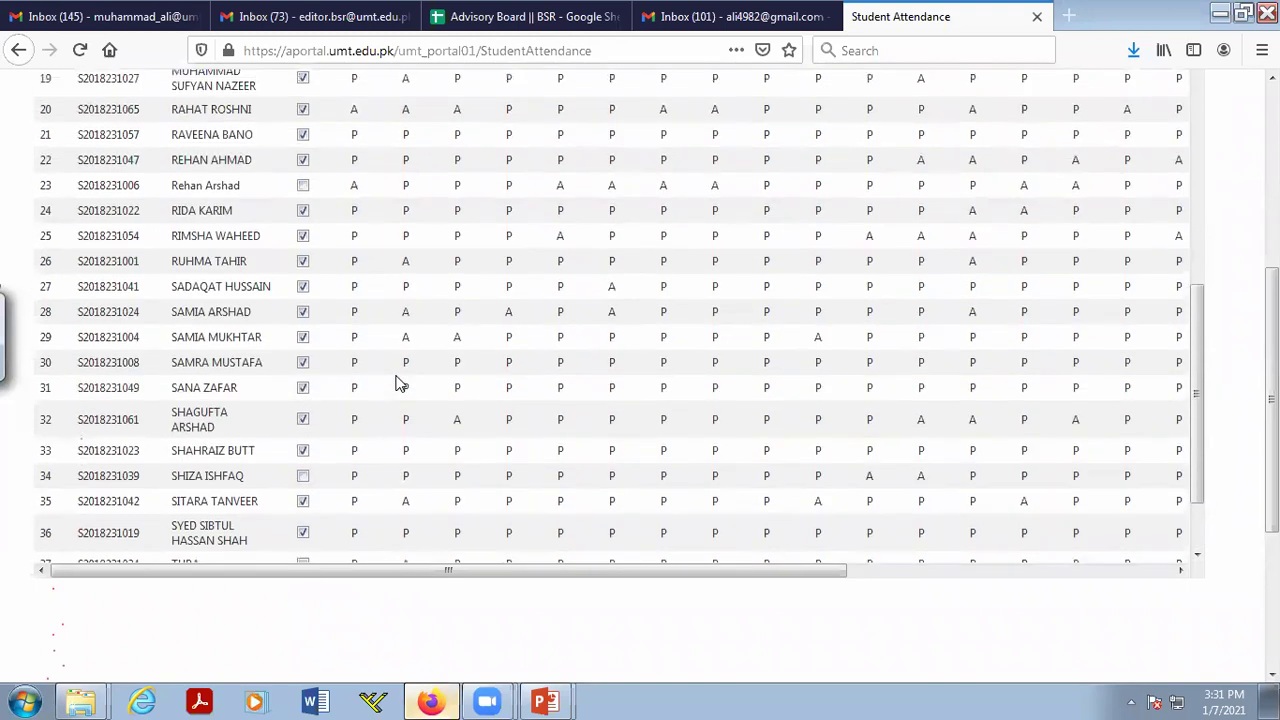
{"action": "scroll", "coordinate": [396, 383], "scroll_direction": "up", "scroll_amount": 2}
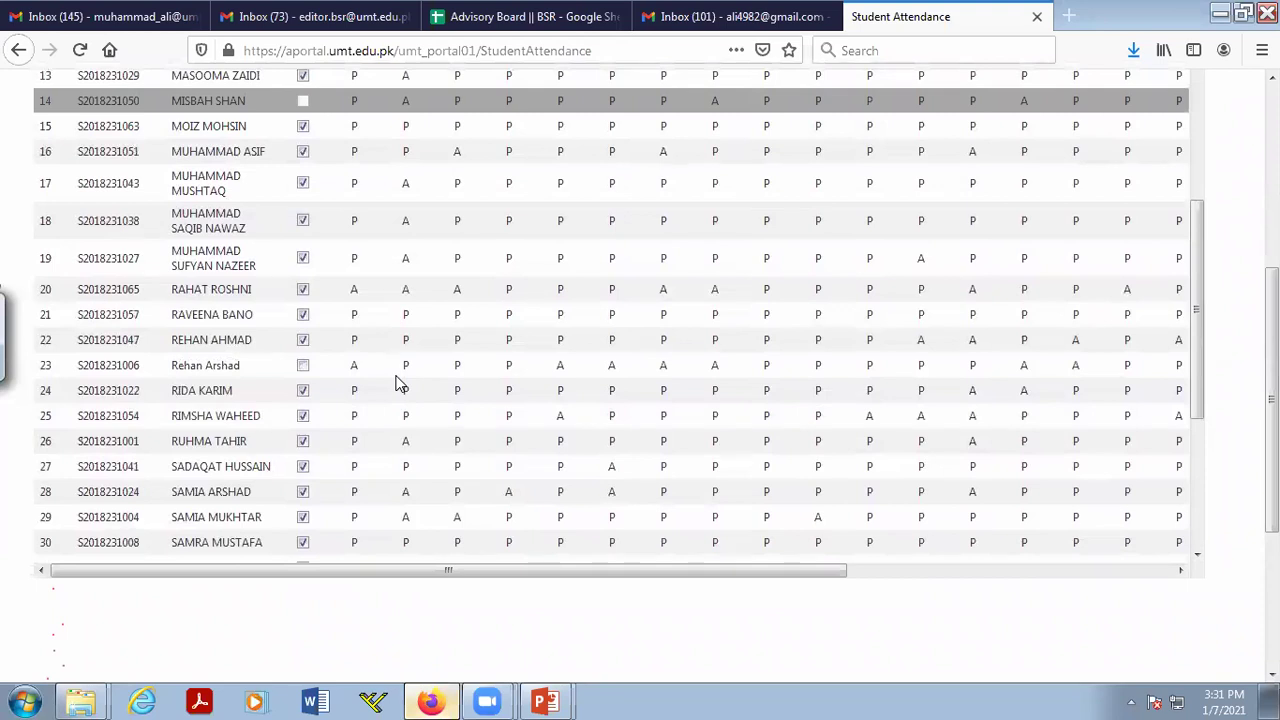
{"action": "scroll", "coordinate": [396, 383], "scroll_direction": "up", "scroll_amount": 3}
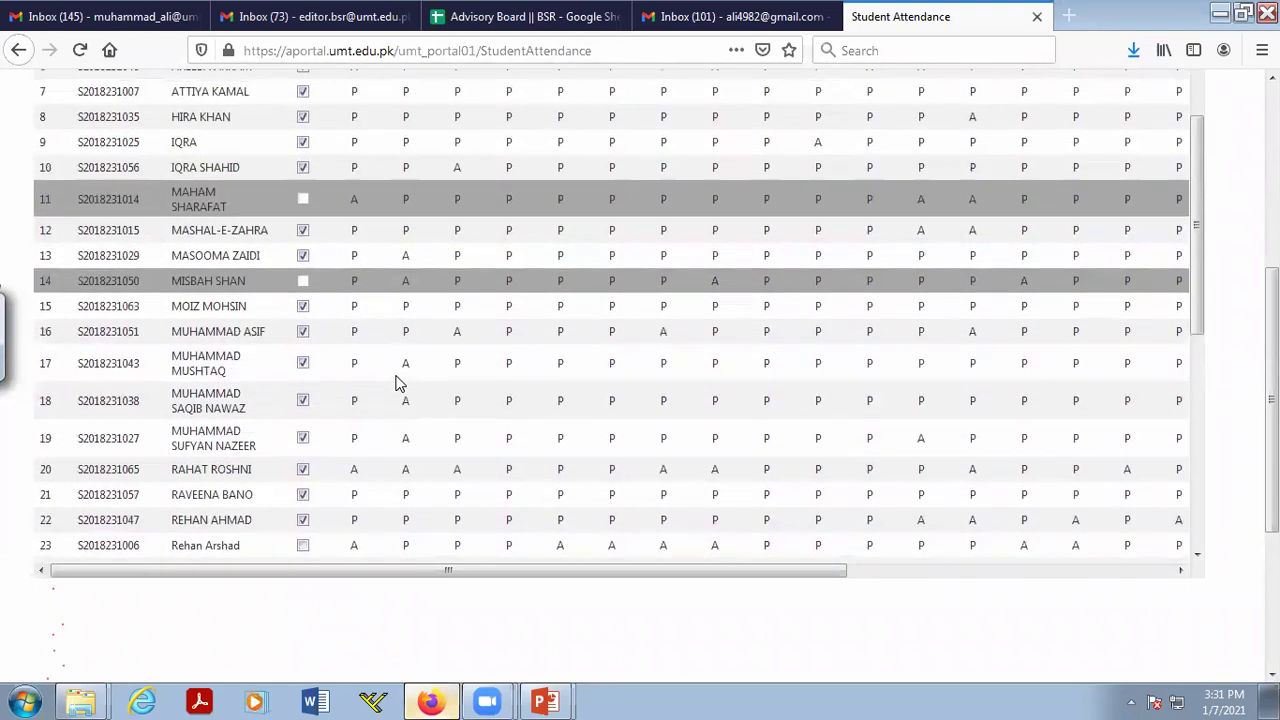
{"action": "scroll", "coordinate": [396, 383], "scroll_direction": "up", "scroll_amount": 2}
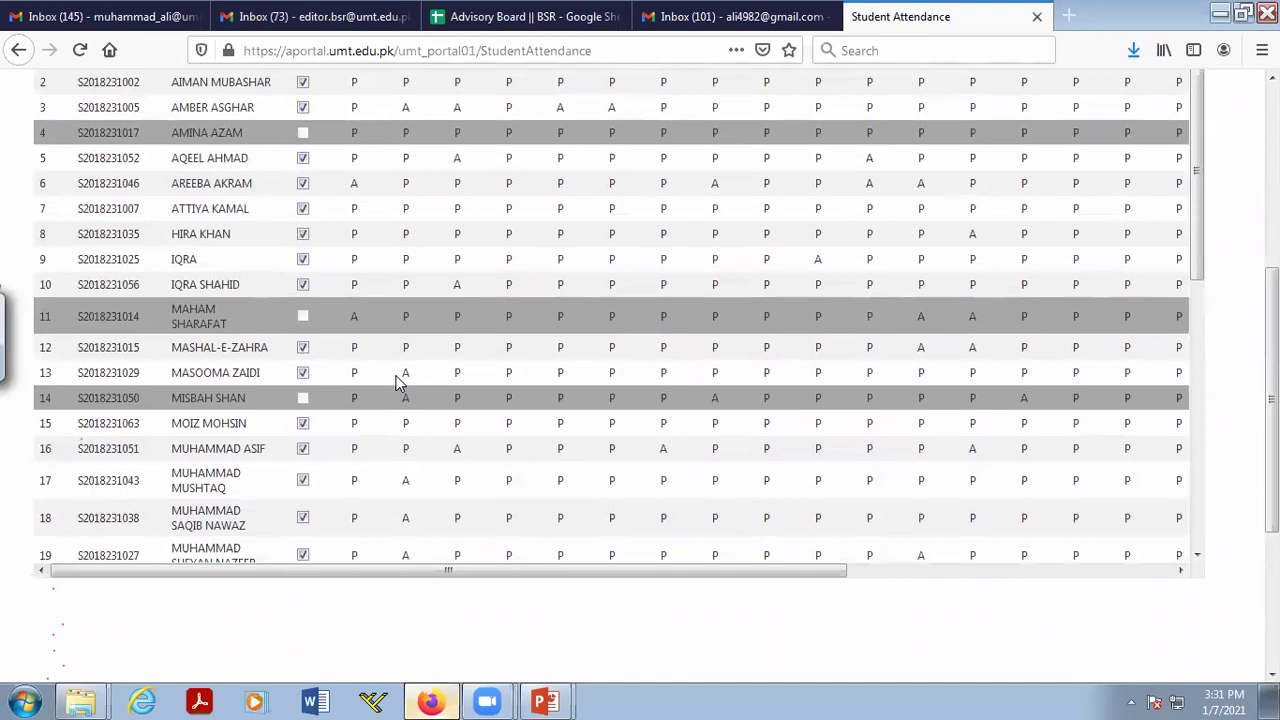
{"action": "scroll", "coordinate": [396, 383], "scroll_direction": "up", "scroll_amount": 5}
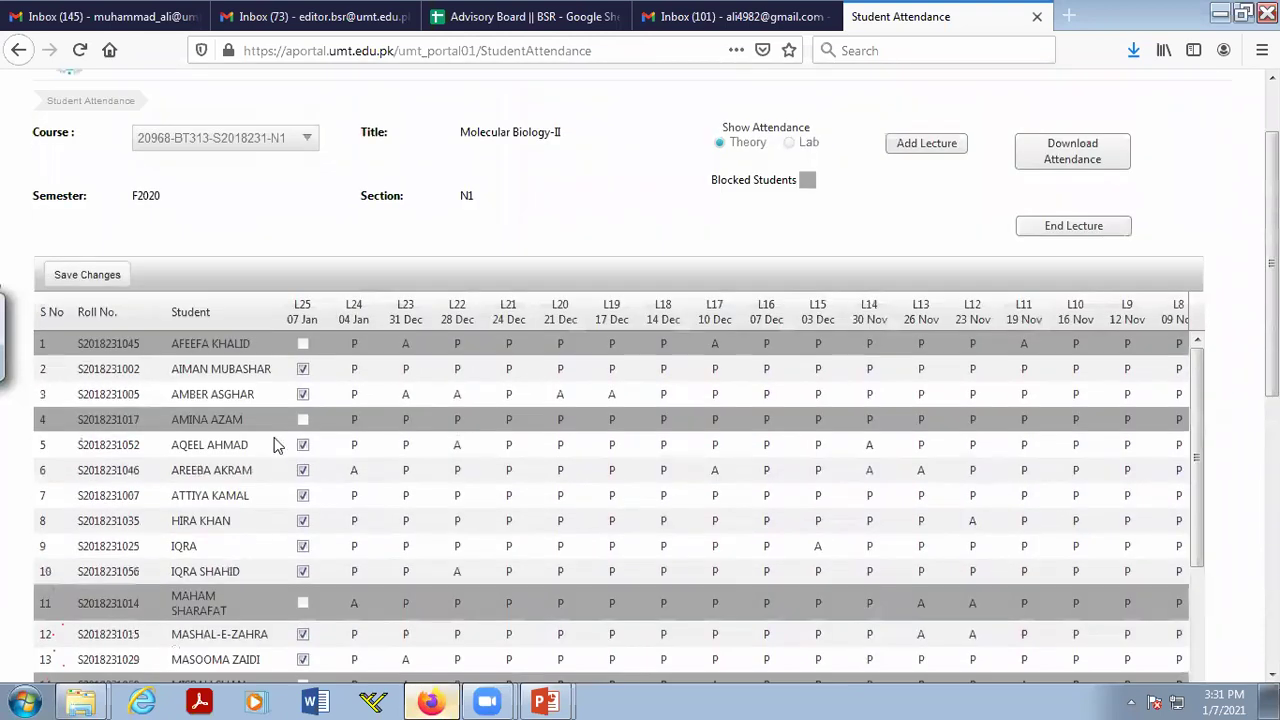
{"action": "left_click", "coordinate": [92, 276]}
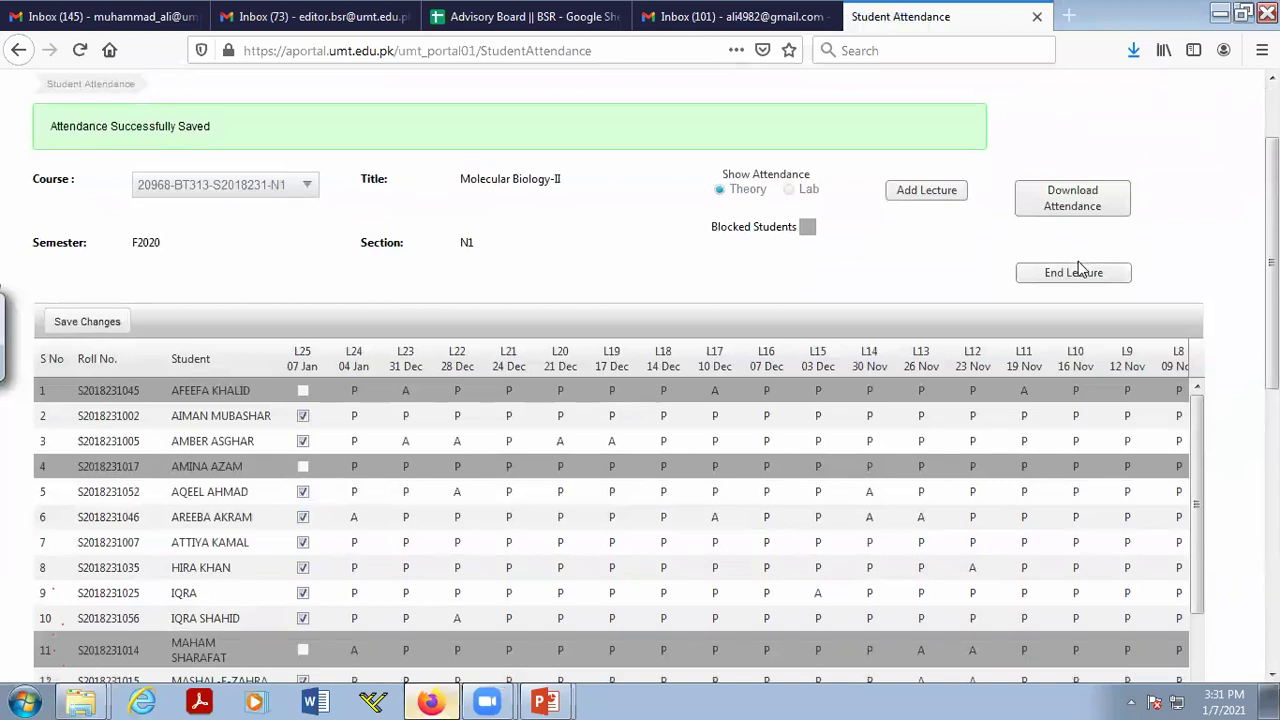
{"action": "left_click", "coordinate": [1076, 284]}
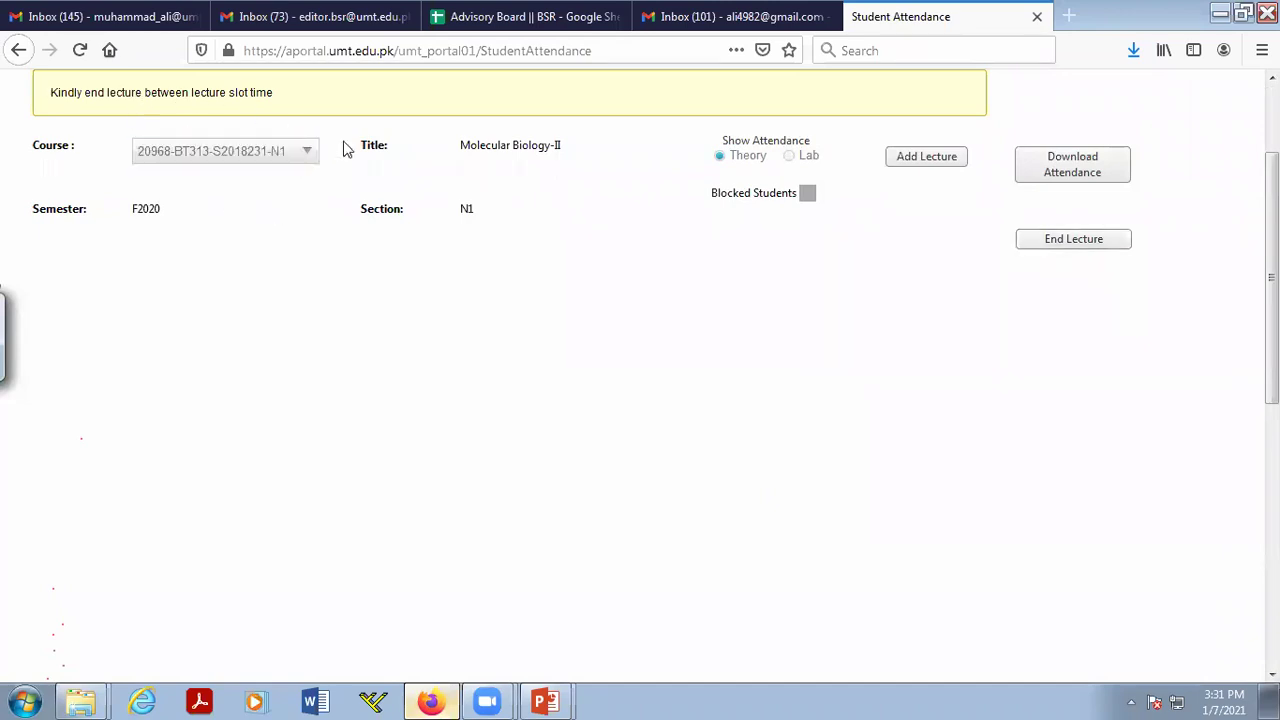
{"action": "left_click", "coordinate": [1033, 240]}
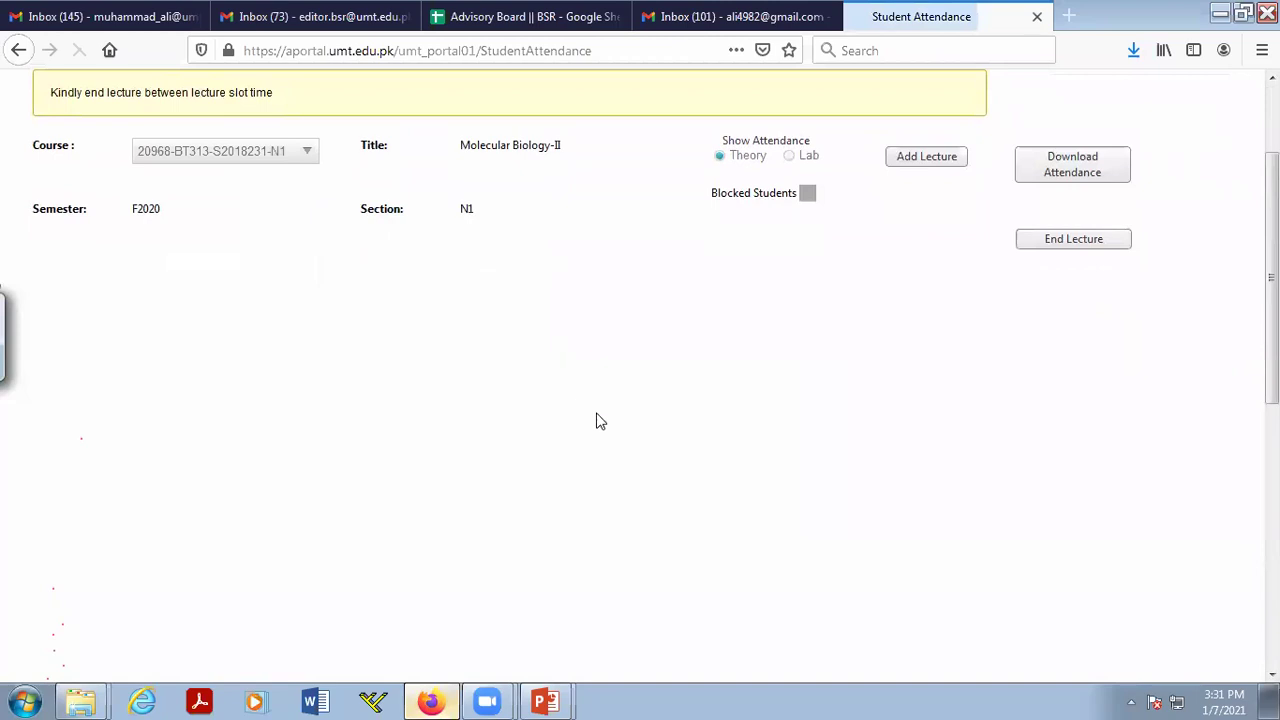